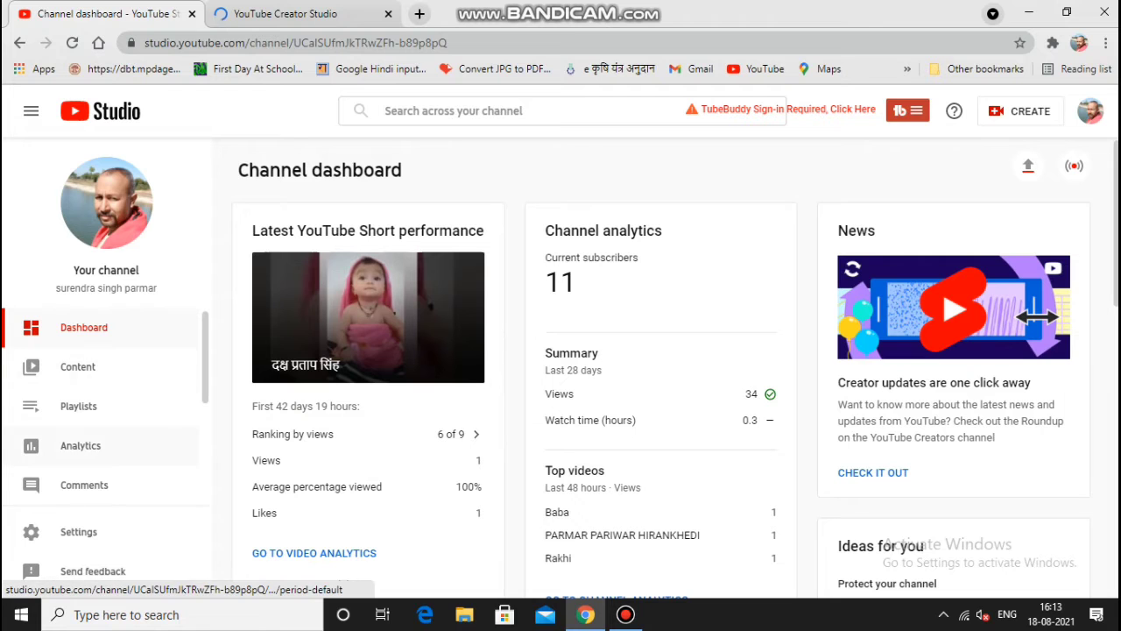
Step: Open the channel Settings dialog from the left sidebar
{"action": "left_click", "coordinate": [78, 531]}
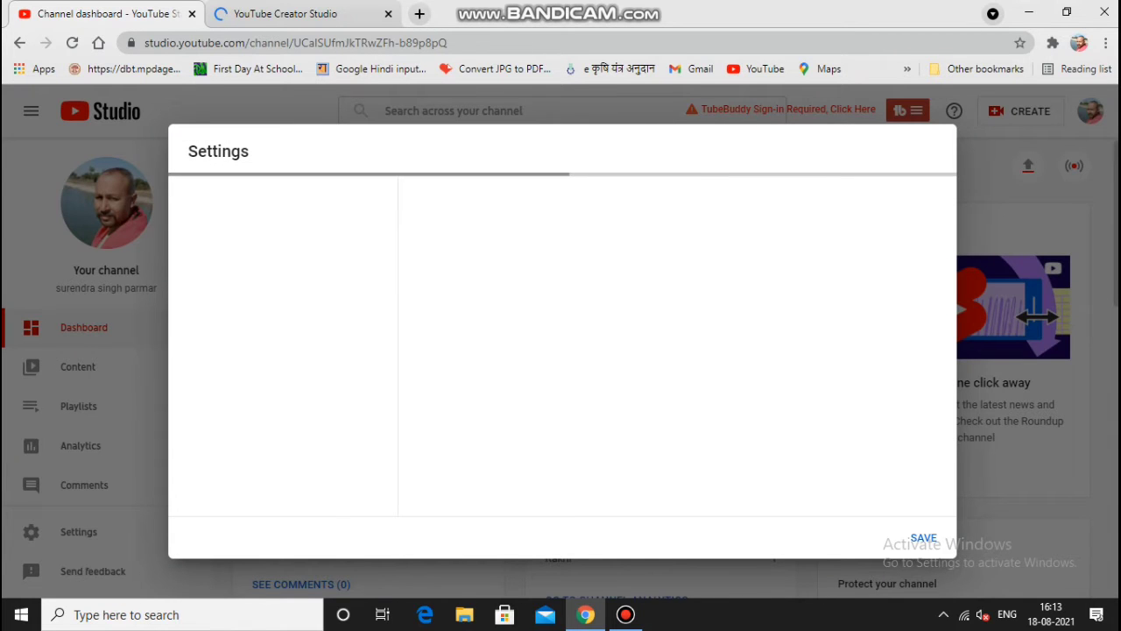
{"action": "left_click", "coordinate": [873, 537]}
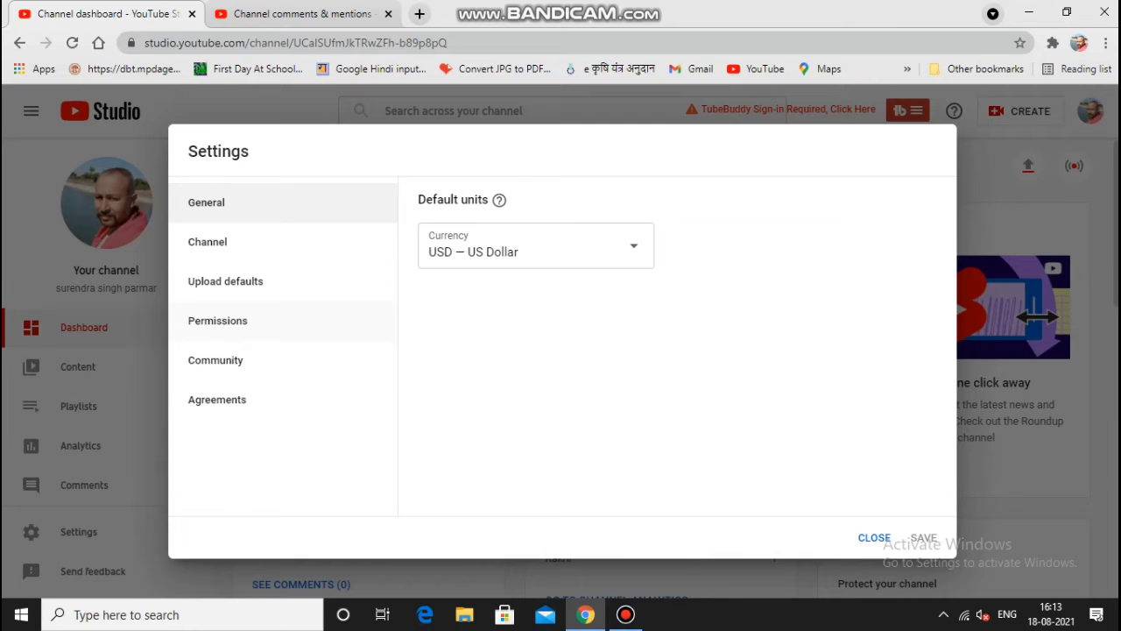
{"action": "left_click", "coordinate": [217, 320]}
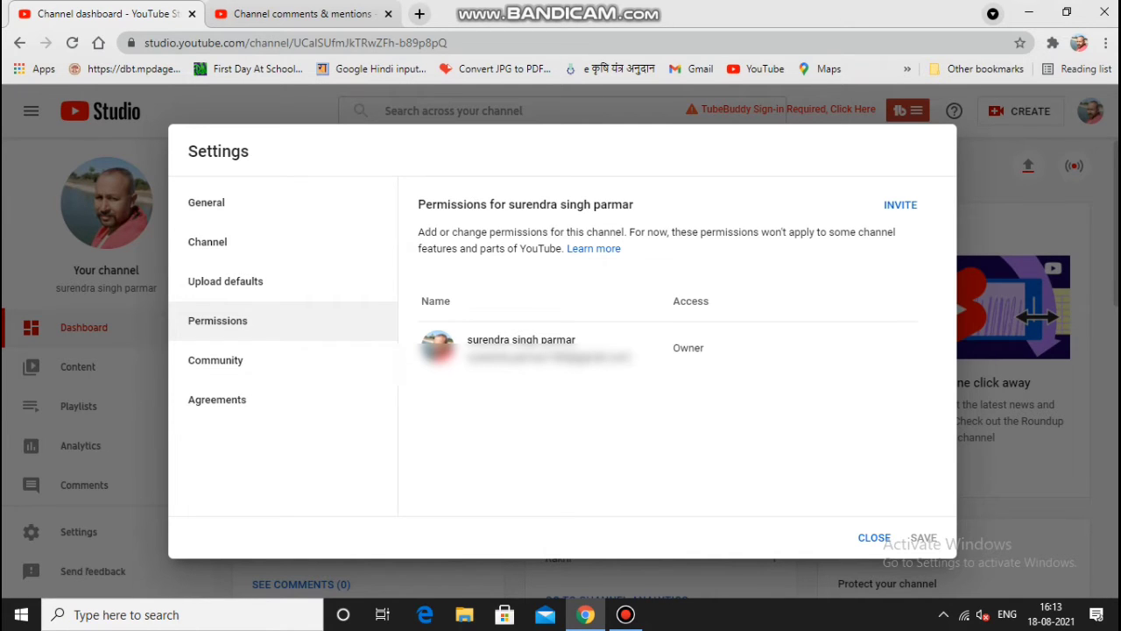
Step: Review the Permissions page heading, its description and the Owner role entry
{"action": "mouse_move", "coordinate": [688, 347]}
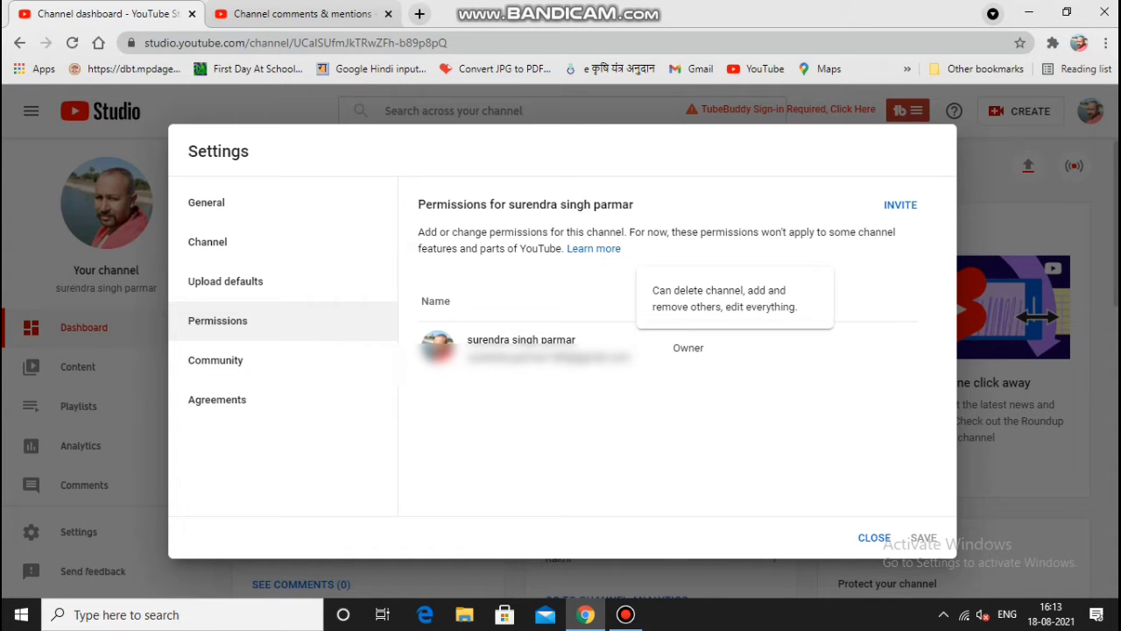
{"action": "left_click_drag", "start_coordinate": [653, 307], "coordinate": [783, 307]}
{"action": "double_click", "coordinate": [688, 347]}
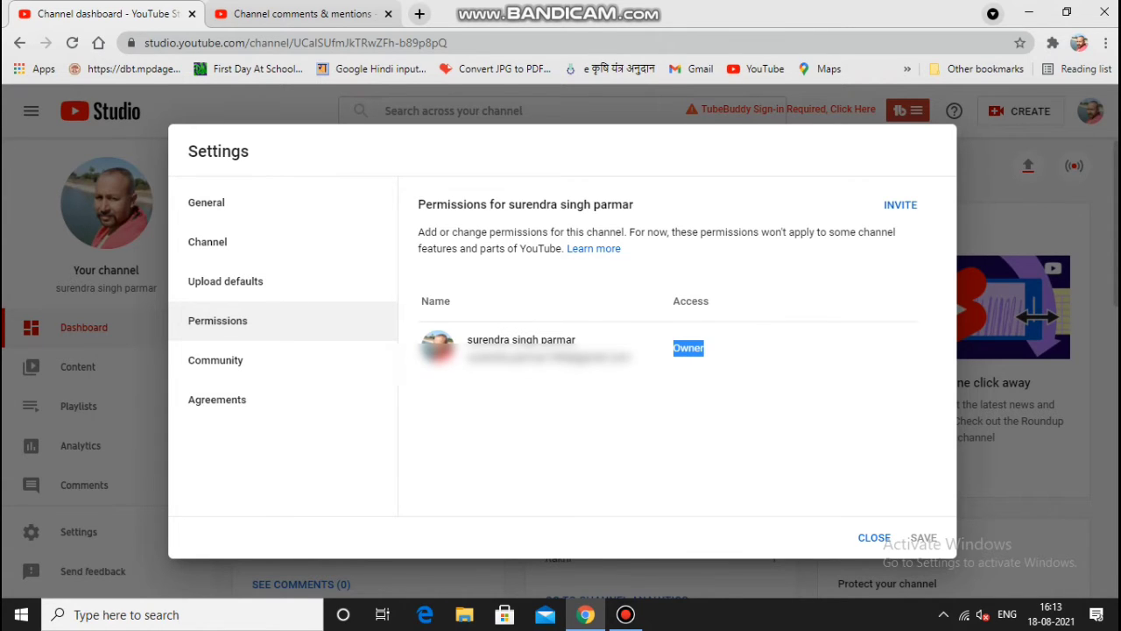
{"action": "left_click_drag", "start_coordinate": [424, 232], "coordinate": [621, 249]}
{"action": "left_click_drag", "start_coordinate": [437, 204], "coordinate": [592, 205]}
{"action": "left_click", "coordinate": [592, 204]}
Step: Start a new channel invitation and enter the invitee's email address, fixing a typo
{"action": "left_click", "coordinate": [901, 204]}
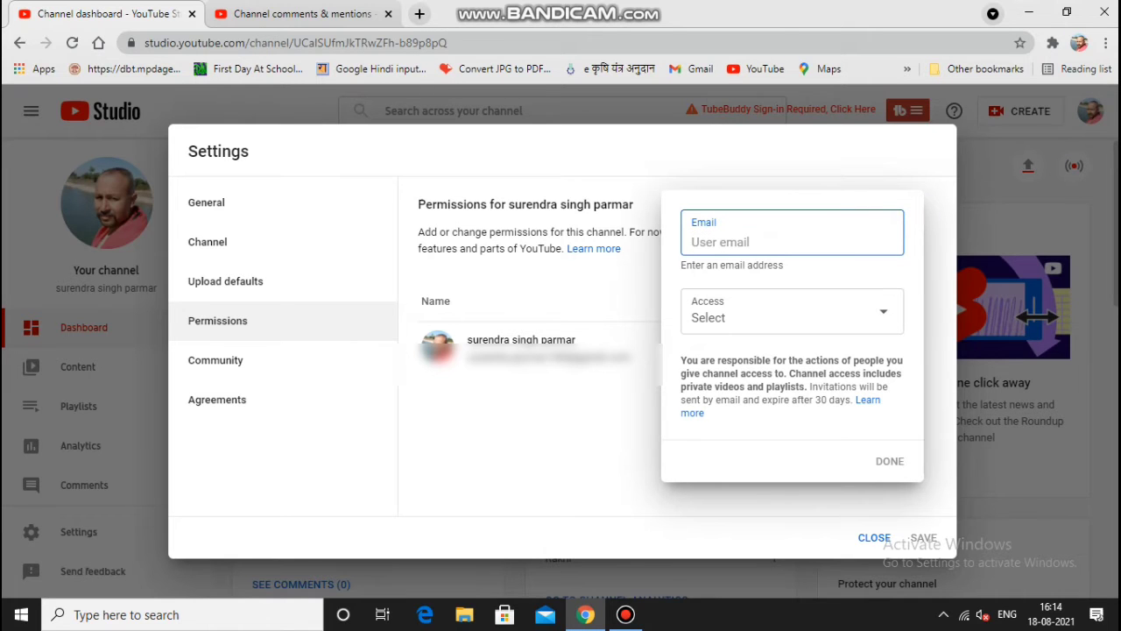
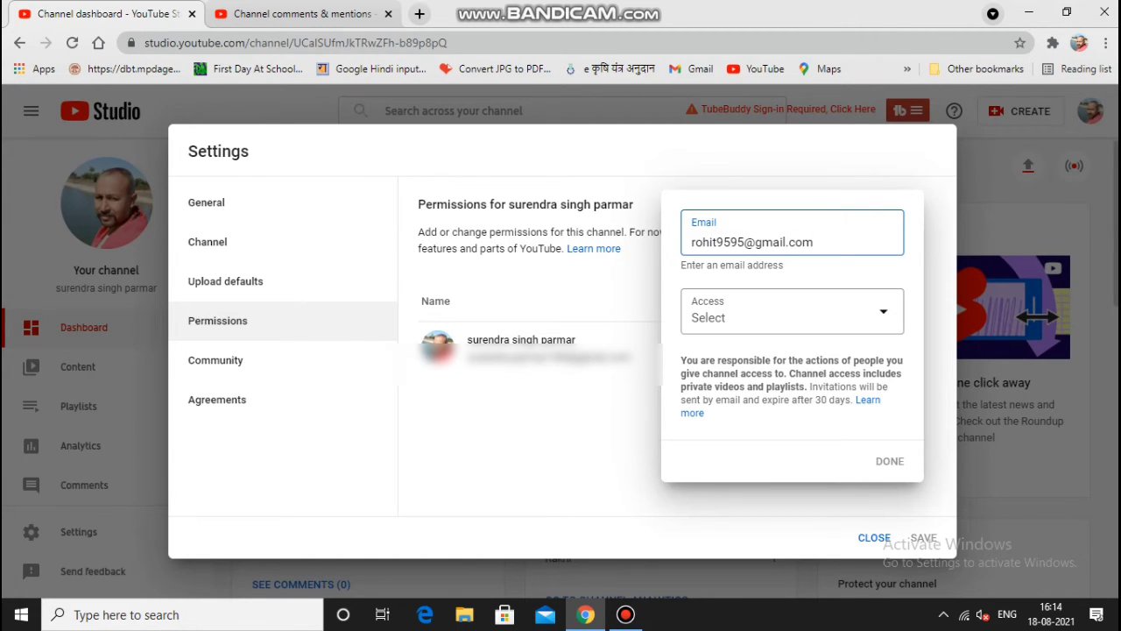
{"action": "left_click", "coordinate": [788, 312]}
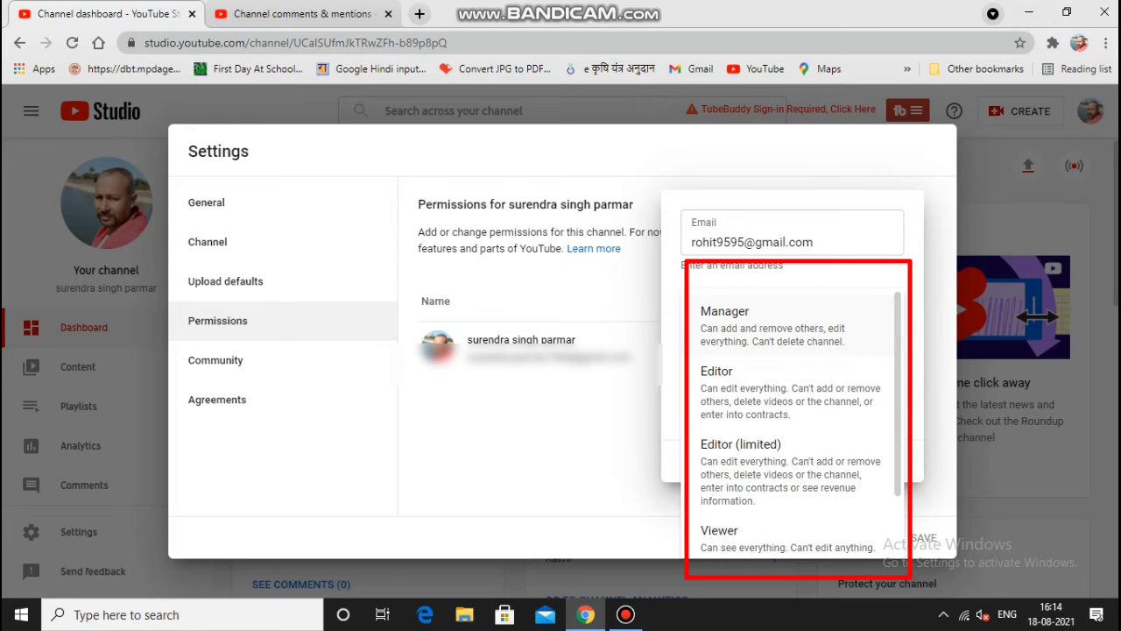
Step: Set the invitee's access to Manager and read the Manager role description
{"action": "left_click_drag", "start_coordinate": [700, 311], "coordinate": [749, 311]}
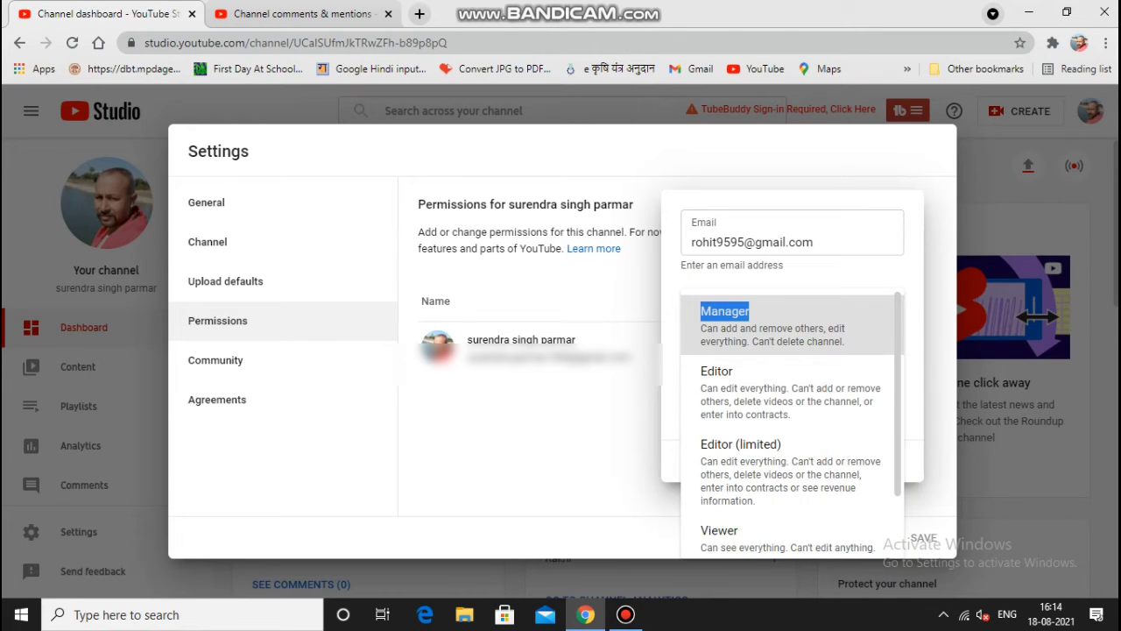
{"action": "left_click", "coordinate": [749, 311]}
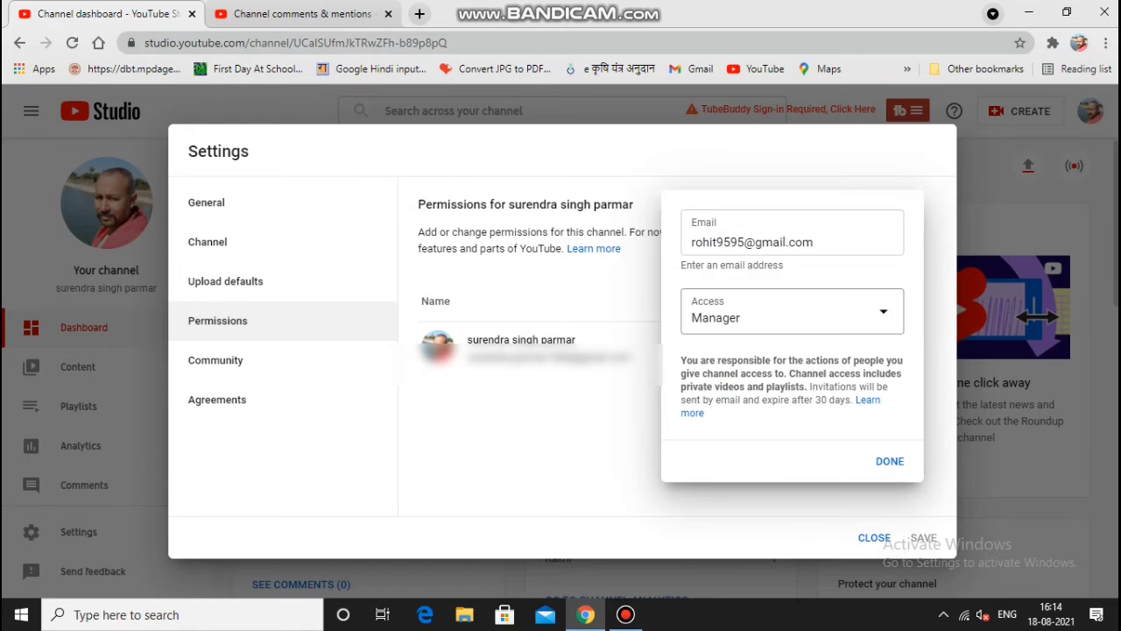
{"action": "left_click", "coordinate": [746, 302]}
{"action": "left_click_drag", "start_coordinate": [701, 328], "coordinate": [845, 328]}
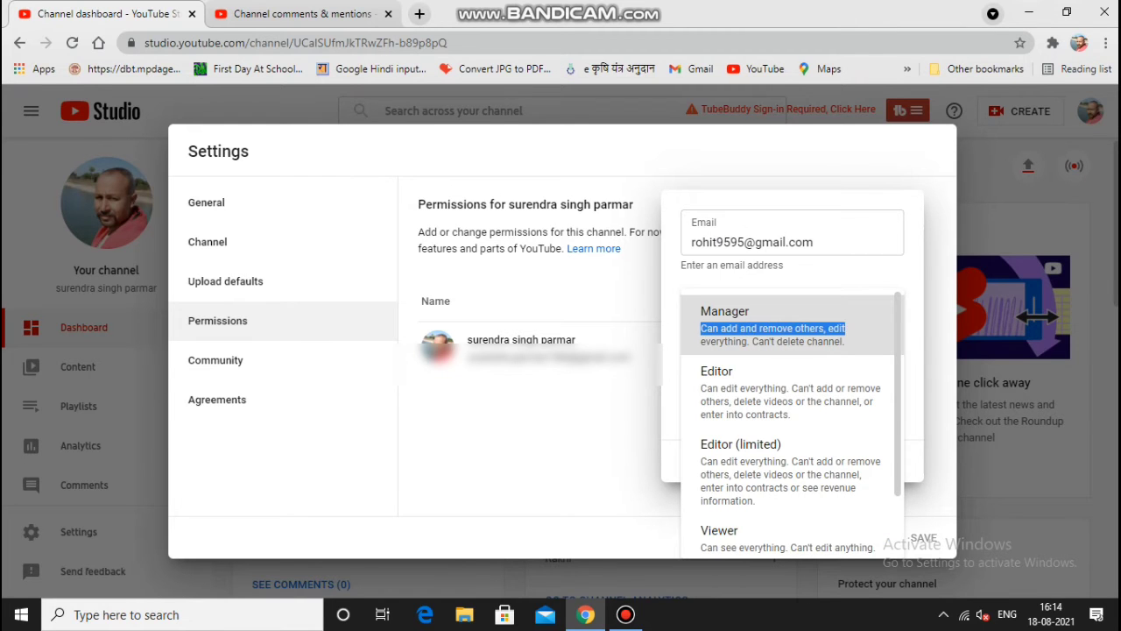
{"action": "left_click_drag", "start_coordinate": [699, 342], "coordinate": [846, 342]}
Step: Switch the access to Editor and review its restrictions, such as not deleting videos
{"action": "left_click", "coordinate": [756, 311]}
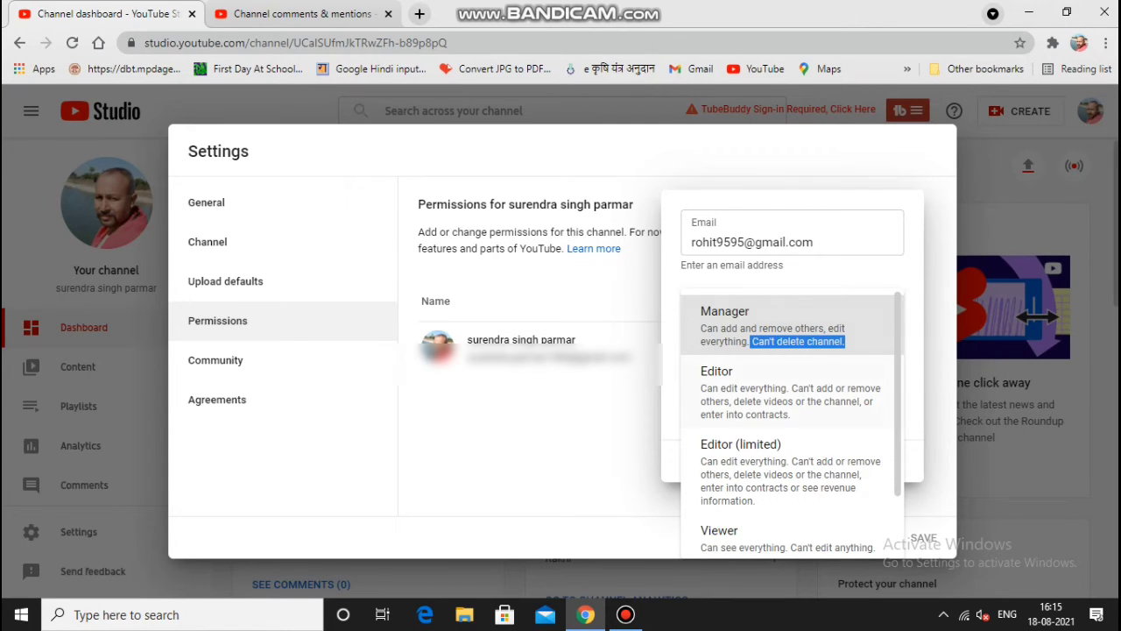
{"action": "left_click", "coordinate": [717, 386]}
{"action": "left_click", "coordinate": [756, 311]}
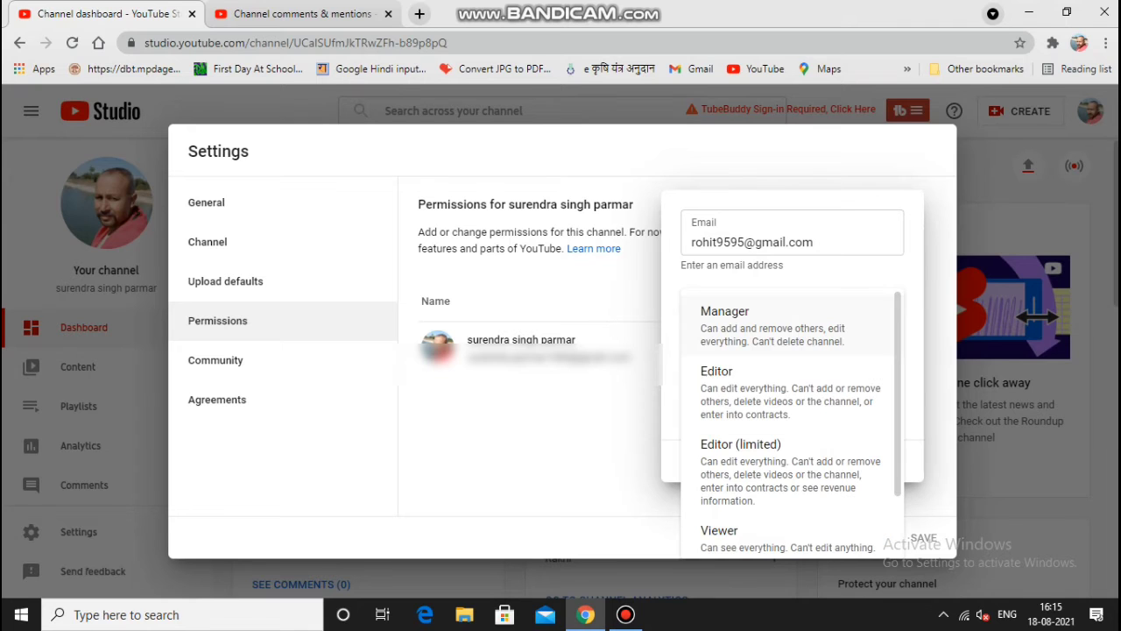
{"action": "left_click_drag", "start_coordinate": [700, 371], "coordinate": [789, 388]}
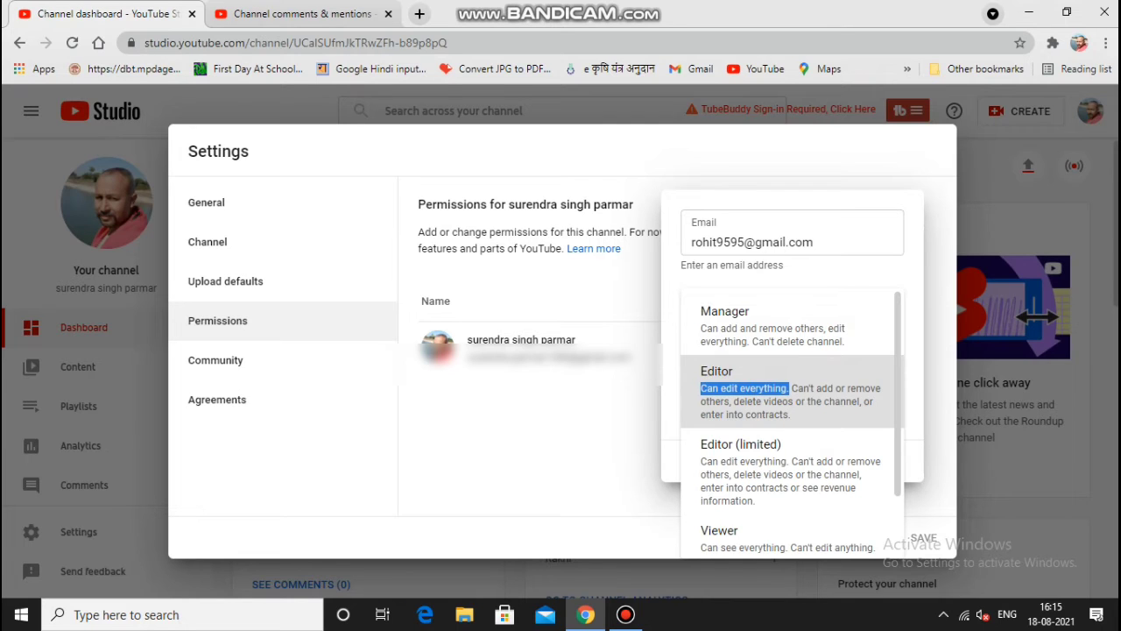
{"action": "left_click_drag", "start_coordinate": [791, 388], "coordinate": [881, 388]}
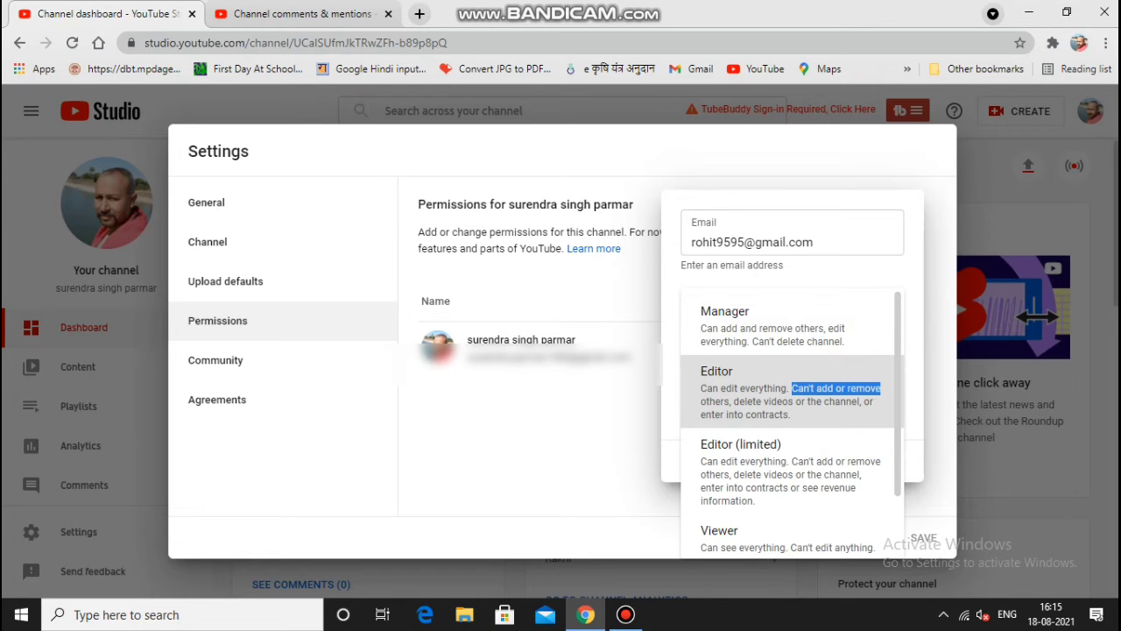
{"action": "left_click_drag", "start_coordinate": [732, 401], "coordinate": [872, 401]}
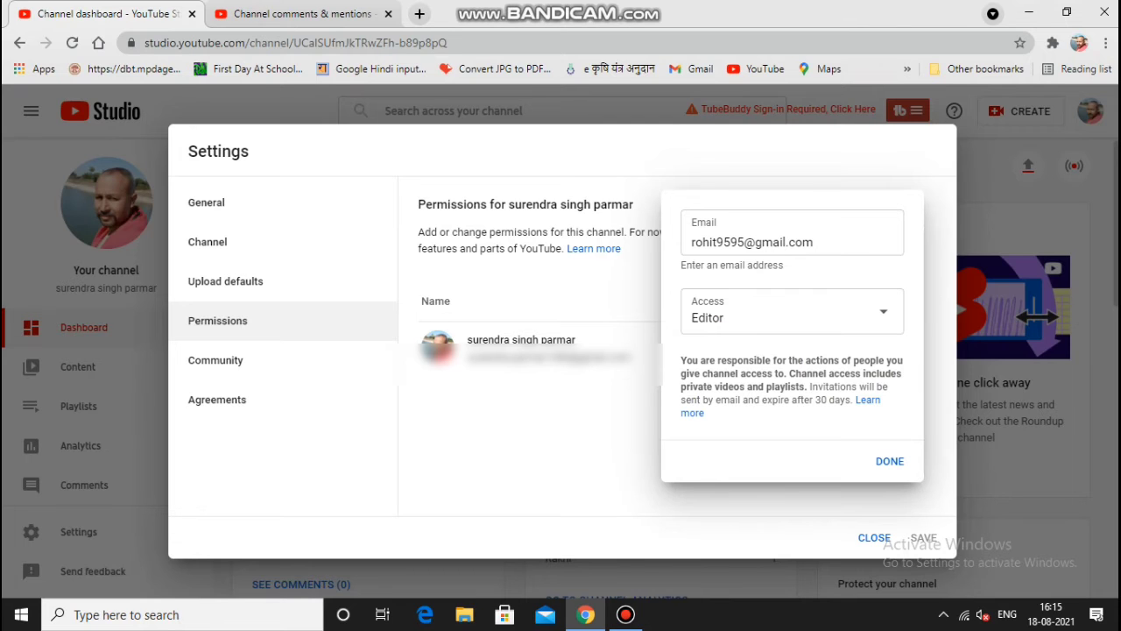
{"action": "left_click", "coordinate": [775, 312]}
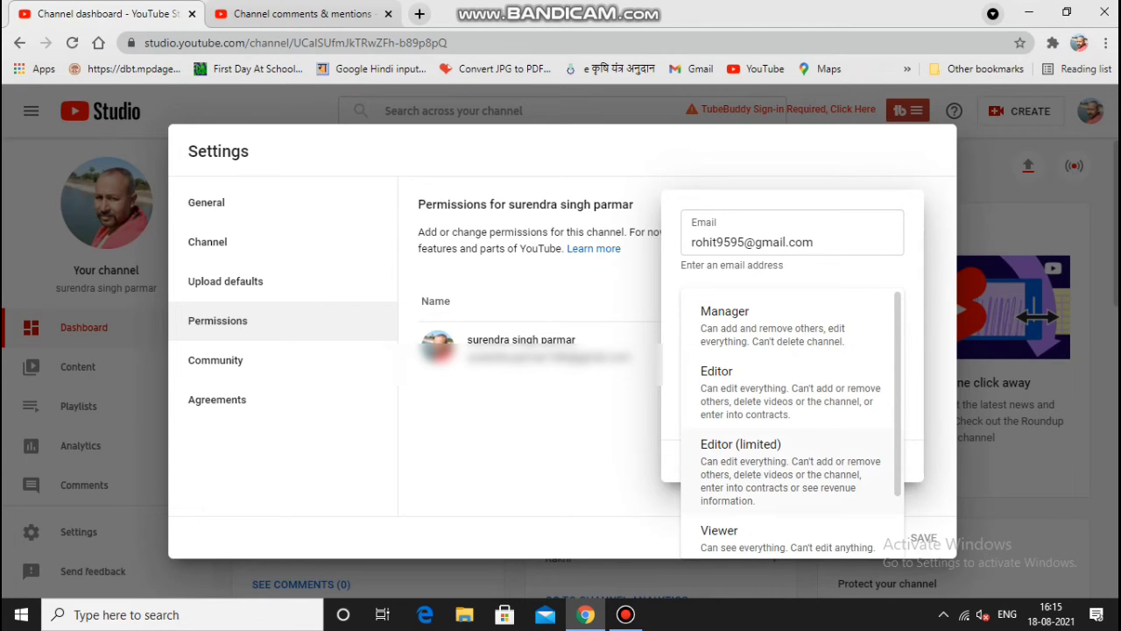
Step: Choose Editor (limited) as the invitation's access role
{"action": "scroll", "coordinate": [789, 421], "scroll_direction": "down", "scroll_amount": 1}
{"action": "scroll", "coordinate": [788, 421], "scroll_direction": "up", "scroll_amount": 1}
{"action": "scroll", "coordinate": [788, 421], "scroll_direction": "down", "scroll_amount": 1}
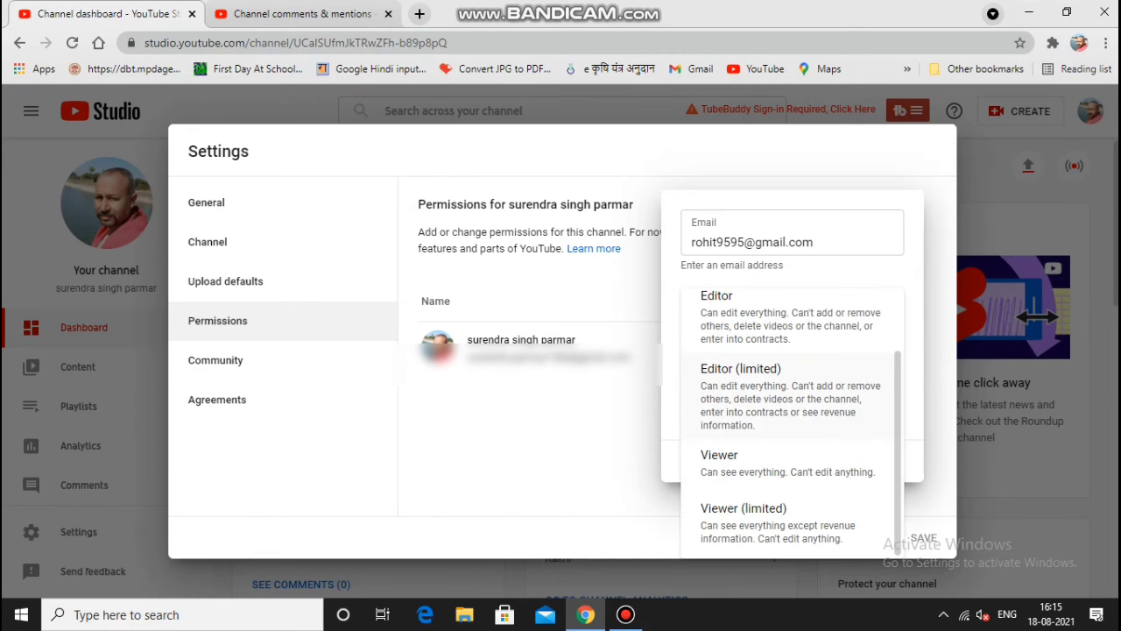
{"action": "left_click_drag", "start_coordinate": [700, 368], "coordinate": [782, 368]}
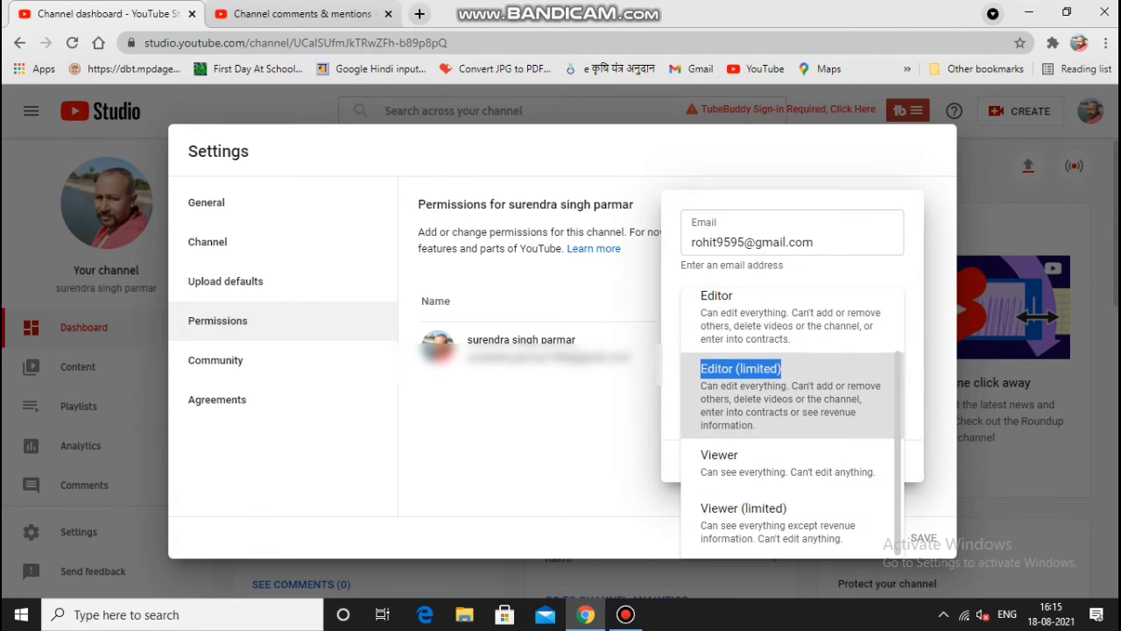
{"action": "left_click", "coordinate": [770, 311]}
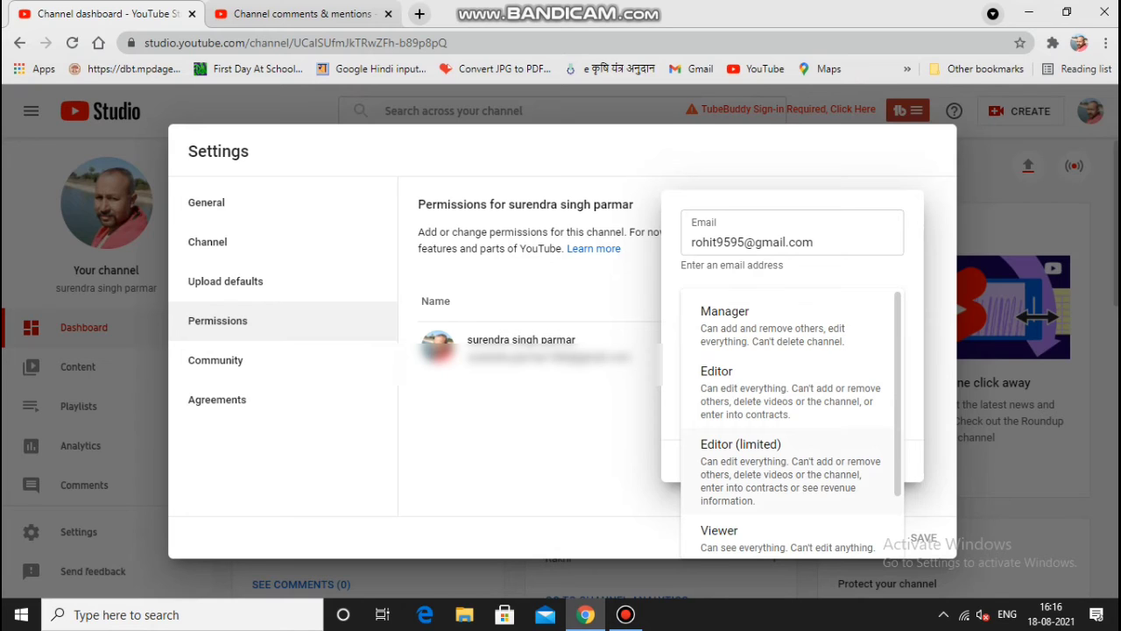
Step: Reconfirm Editor (limited) after its revenue note, then review the Viewer role description
{"action": "left_click_drag", "start_coordinate": [821, 487], "coordinate": [755, 501]}
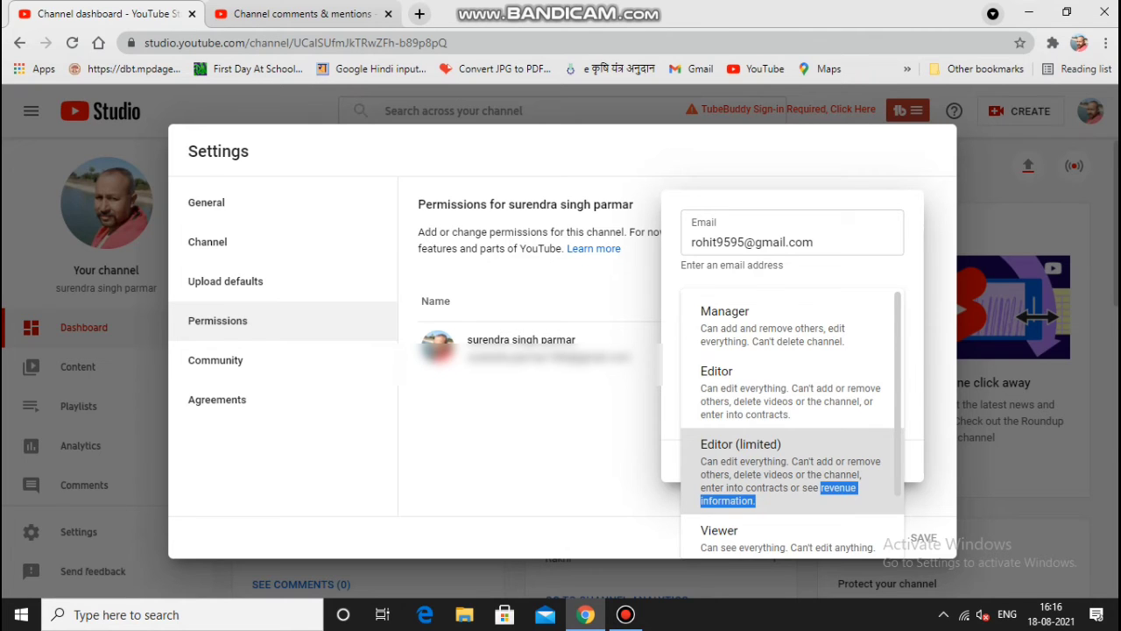
{"action": "left_click", "coordinate": [755, 491]}
{"action": "left_click", "coordinate": [800, 310]}
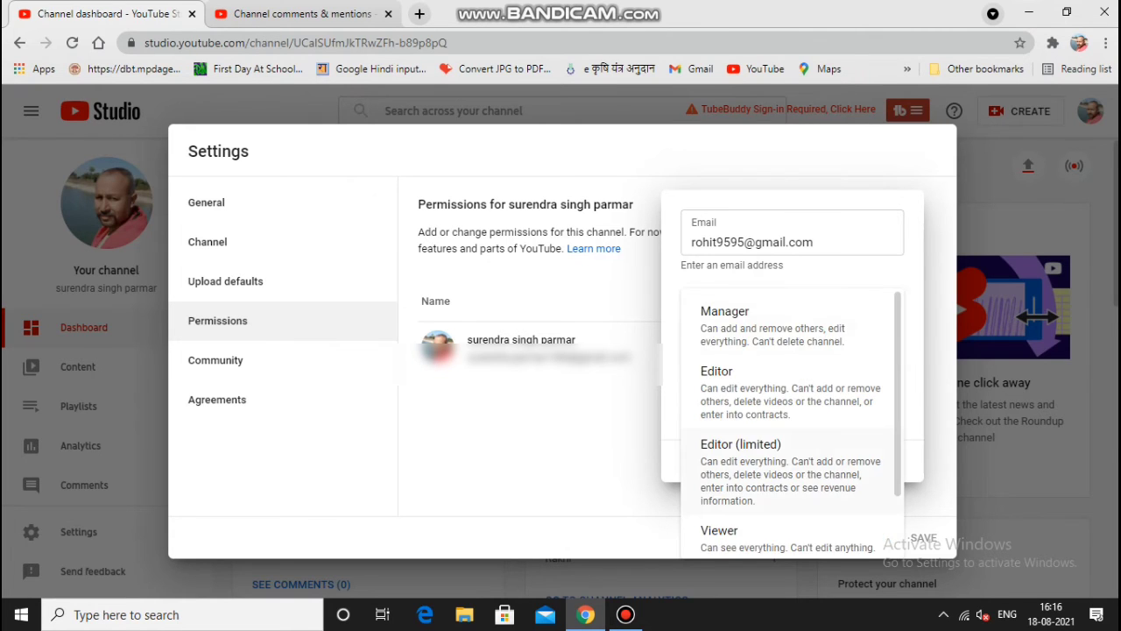
{"action": "scroll", "coordinate": [788, 420], "scroll_direction": "down", "scroll_amount": 2}
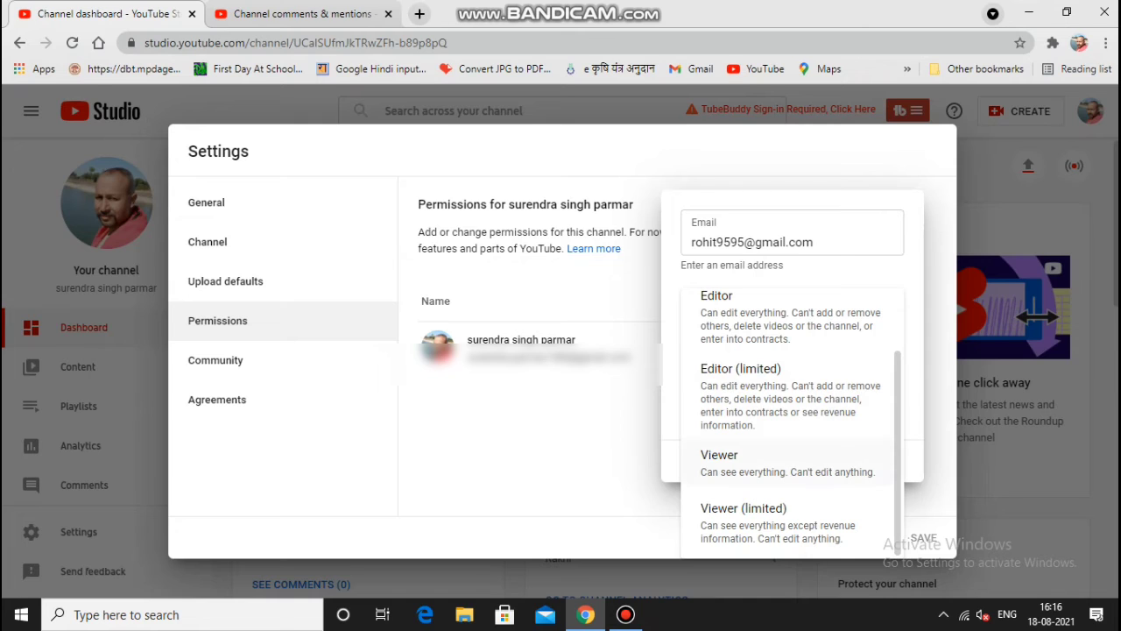
{"action": "left_click_drag", "start_coordinate": [701, 471], "coordinate": [873, 471]}
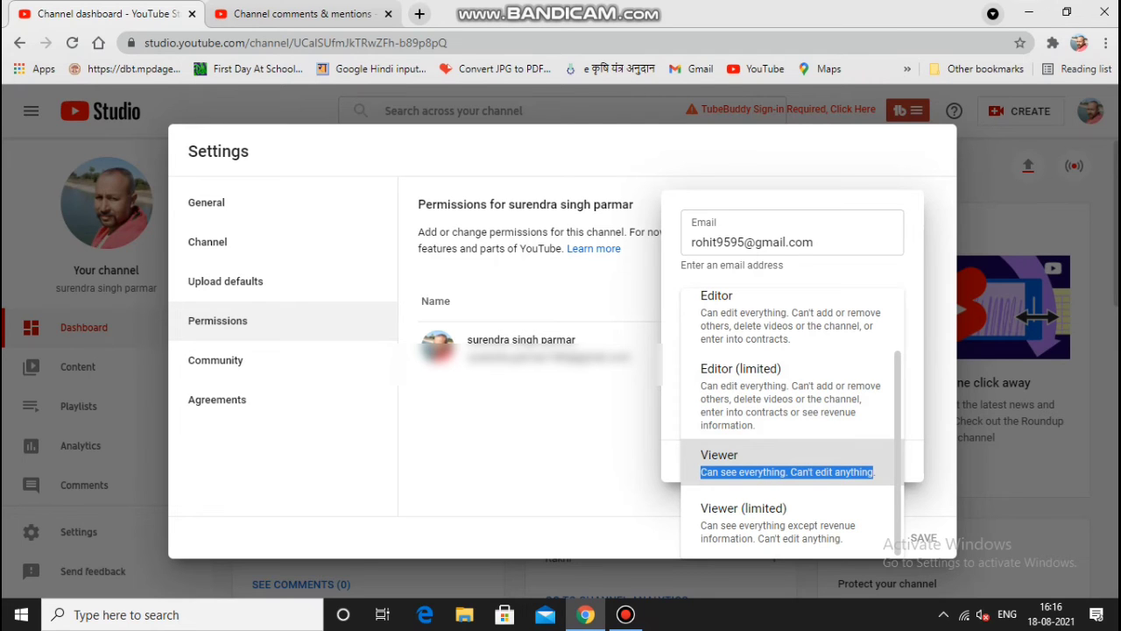
{"action": "left_click_drag", "start_coordinate": [874, 471], "coordinate": [874, 471]}
Step: Compare the Viewer (limited) revenue details and set the access role to Viewer
{"action": "left_click", "coordinate": [788, 313]}
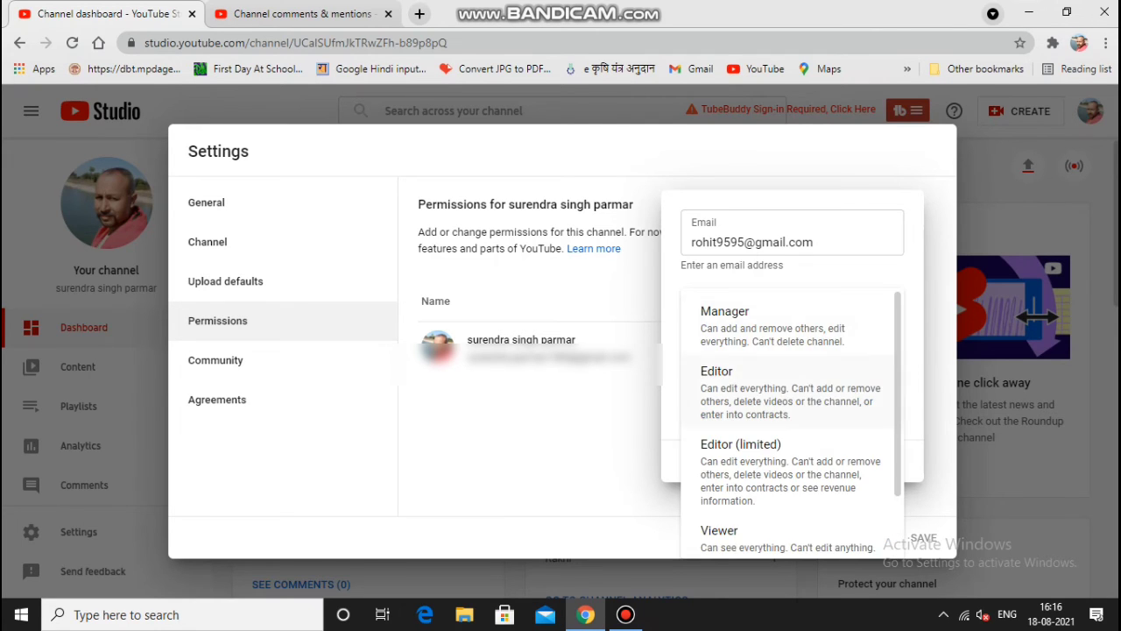
{"action": "scroll", "coordinate": [788, 421], "scroll_direction": "down", "scroll_amount": 1}
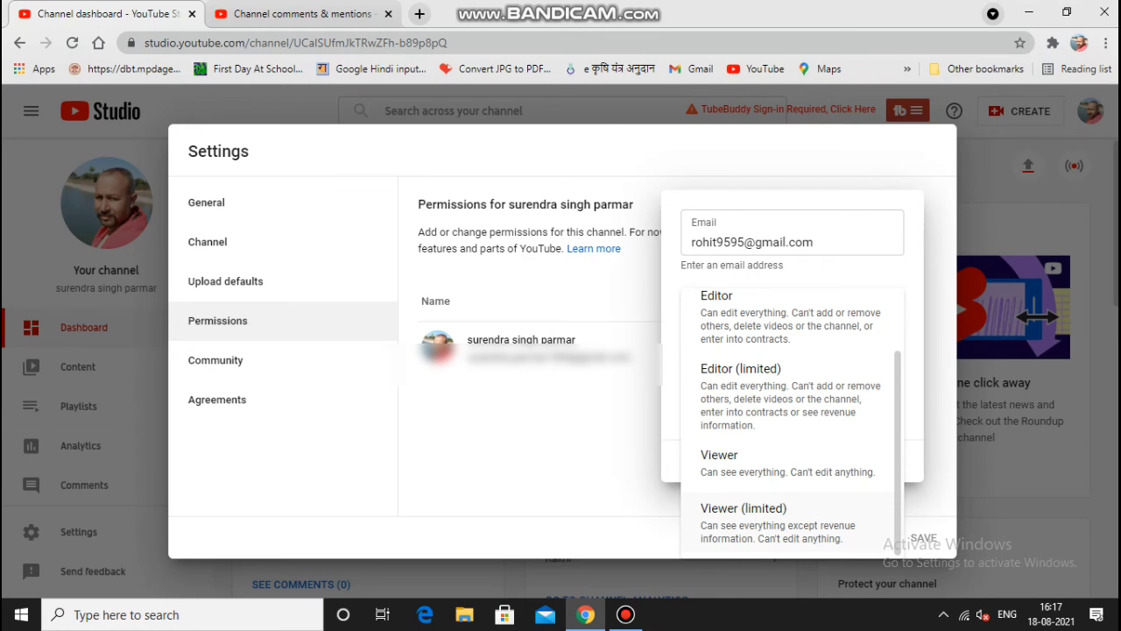
{"action": "left_click_drag", "start_coordinate": [823, 526], "coordinate": [852, 526]}
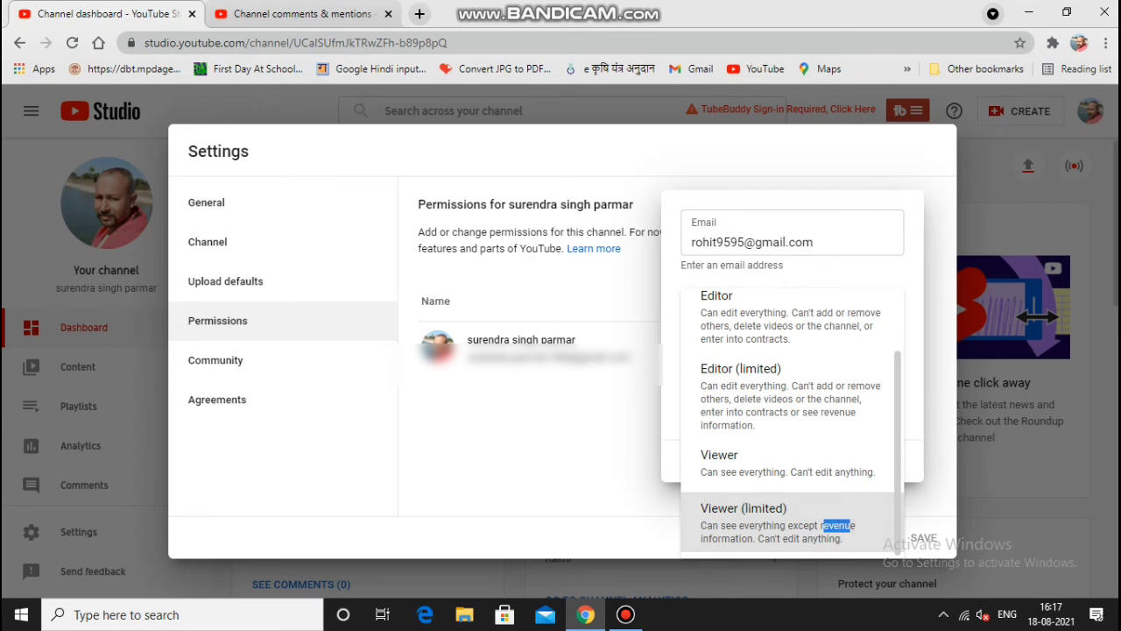
{"action": "left_click", "coordinate": [727, 462]}
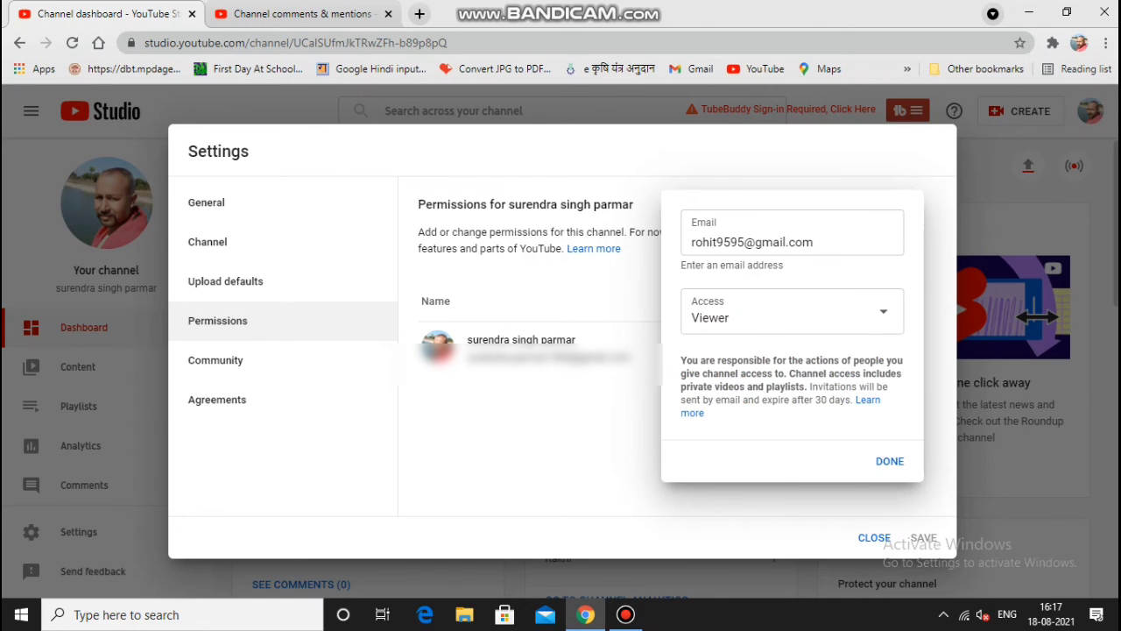
{"action": "left_click_drag", "start_coordinate": [686, 360], "coordinate": [891, 360]}
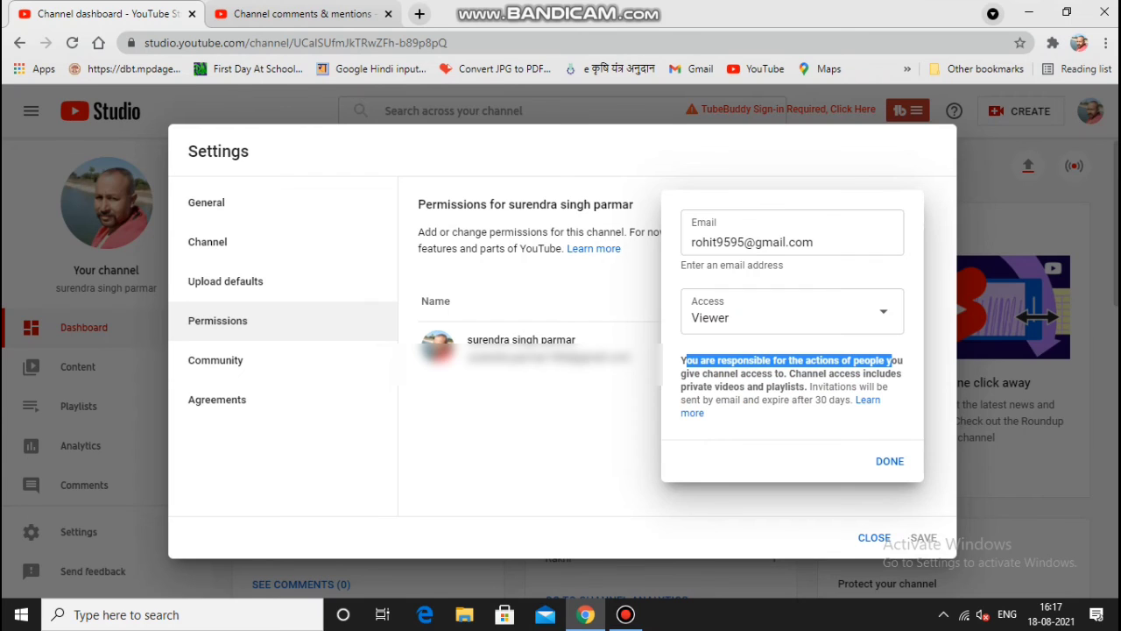
Step: Read the responsibility notice and 30-day expiry, then send the Viewer invitation
{"action": "left_click_drag", "start_coordinate": [687, 374], "coordinate": [897, 373]}
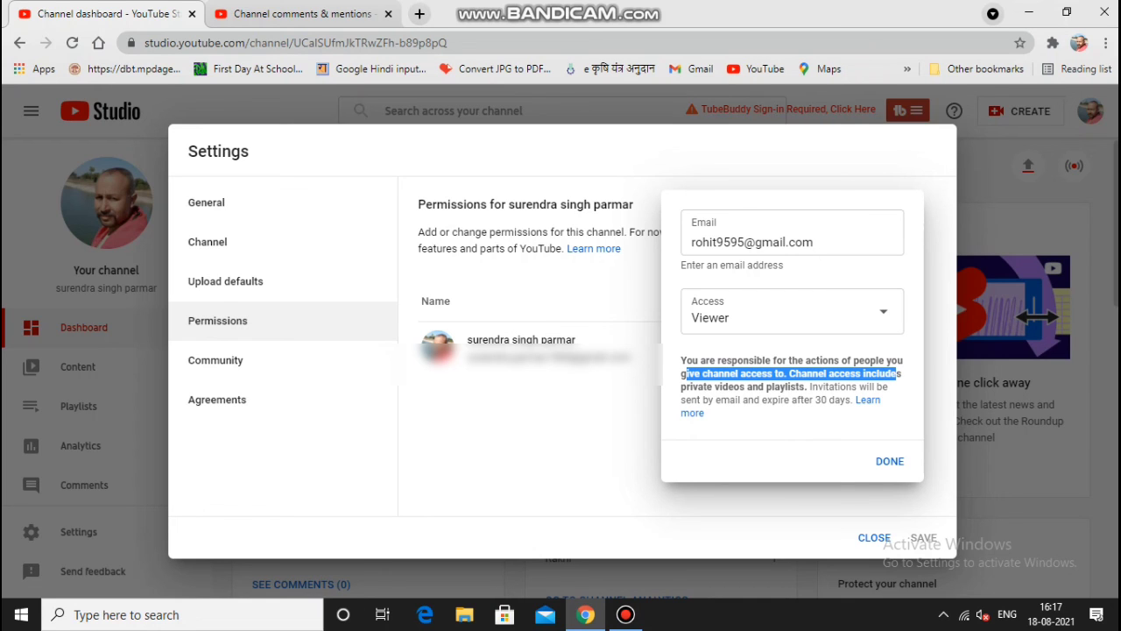
{"action": "left_click_drag", "start_coordinate": [815, 400], "coordinate": [835, 399]}
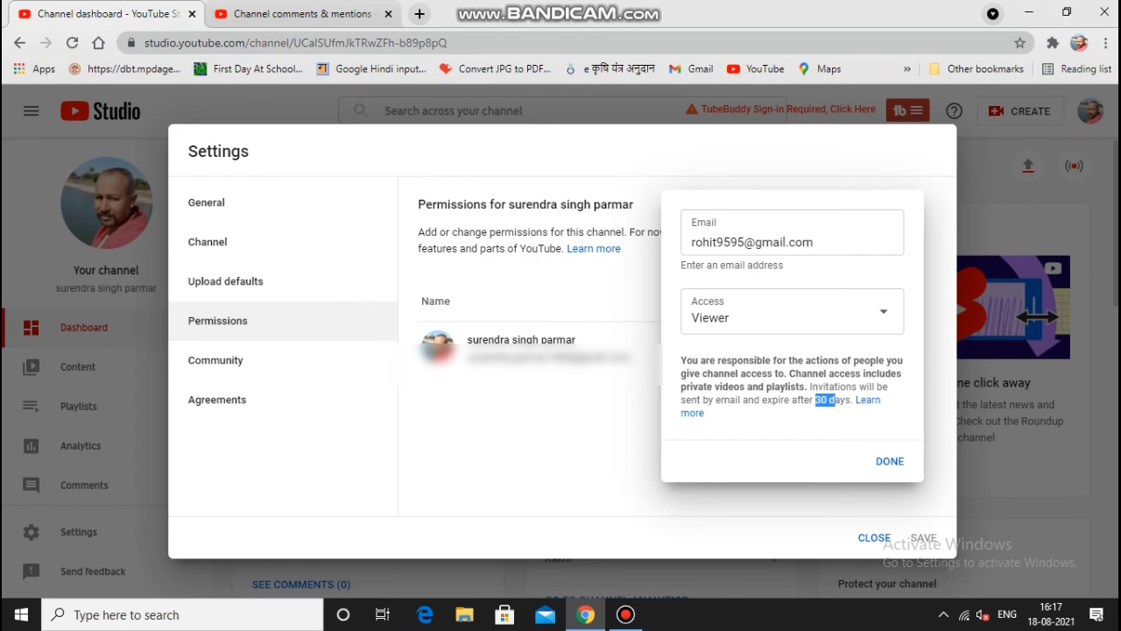
{"action": "left_click", "coordinate": [890, 460]}
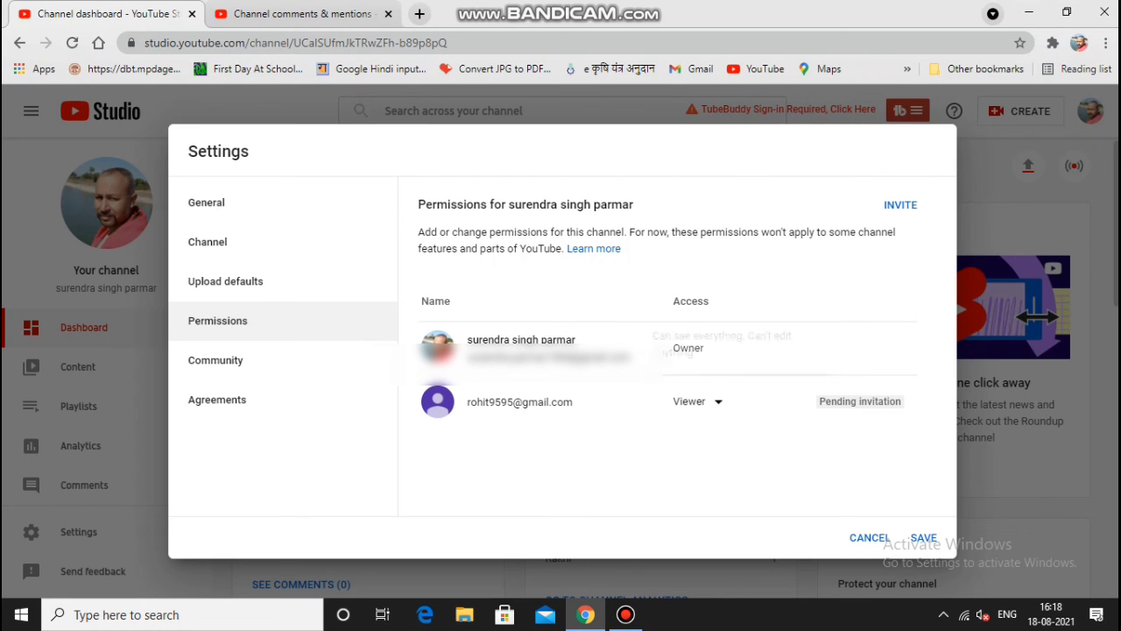
Step: Choose Remove access for the pending Viewer invitation from its role dropdown
{"action": "left_click", "coordinate": [701, 402]}
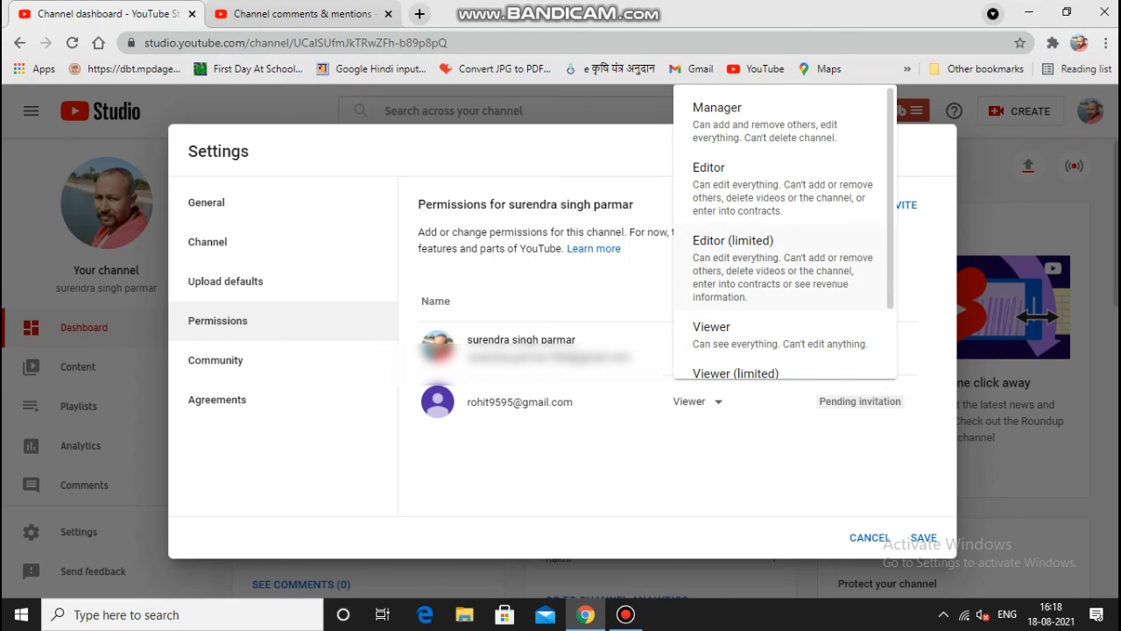
{"action": "scroll", "coordinate": [783, 254], "scroll_direction": "down", "scroll_amount": 2}
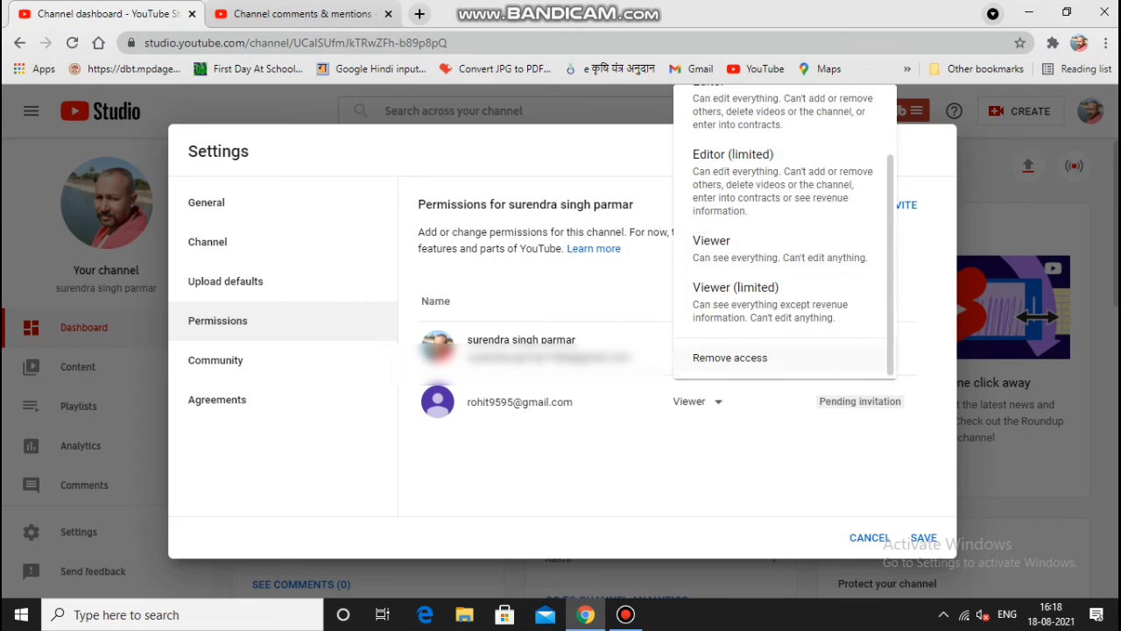
{"action": "left_click", "coordinate": [730, 357]}
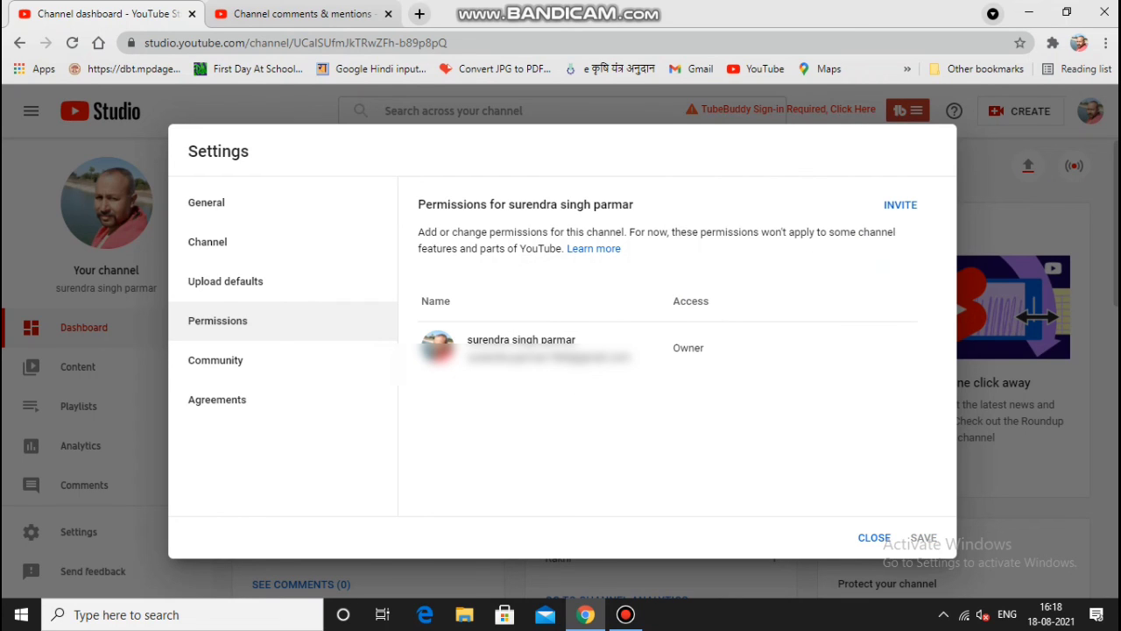